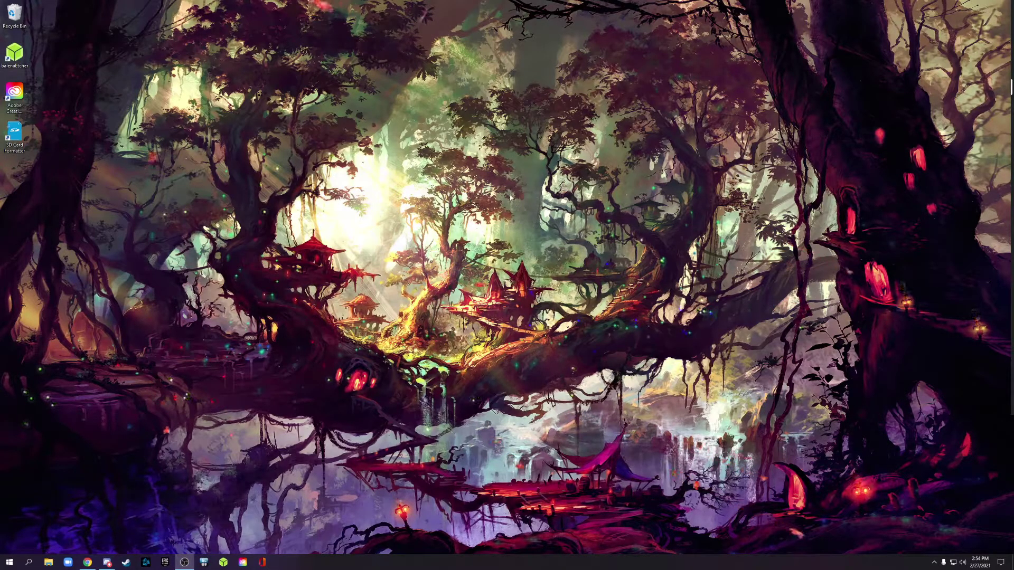
Launch AMD Radeon Software from the desktop menu, dismiss its notification and close the amd.com browser tab.
right_click(366, 292)
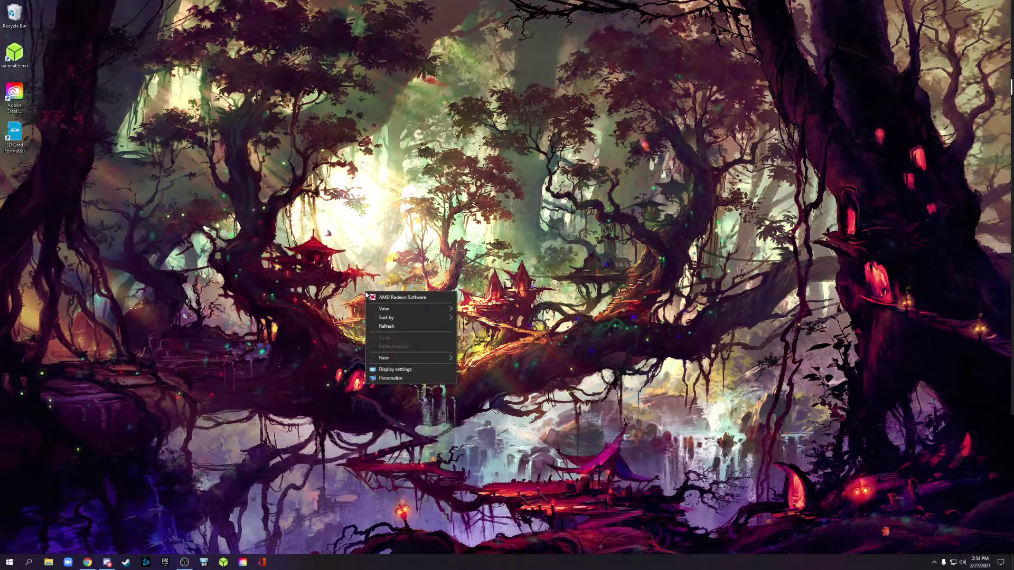
click(386, 299)
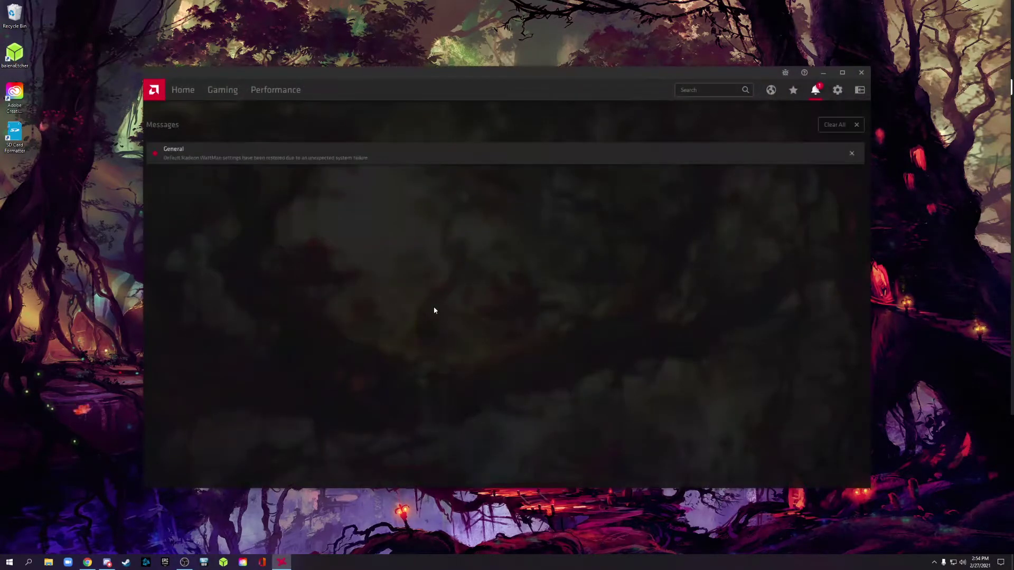
click(852, 154)
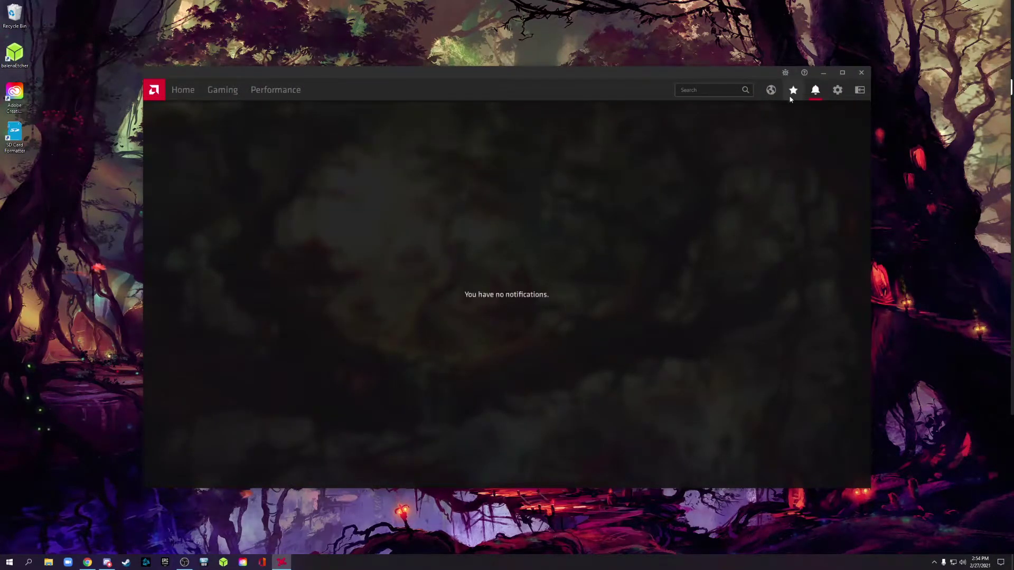
click(771, 89)
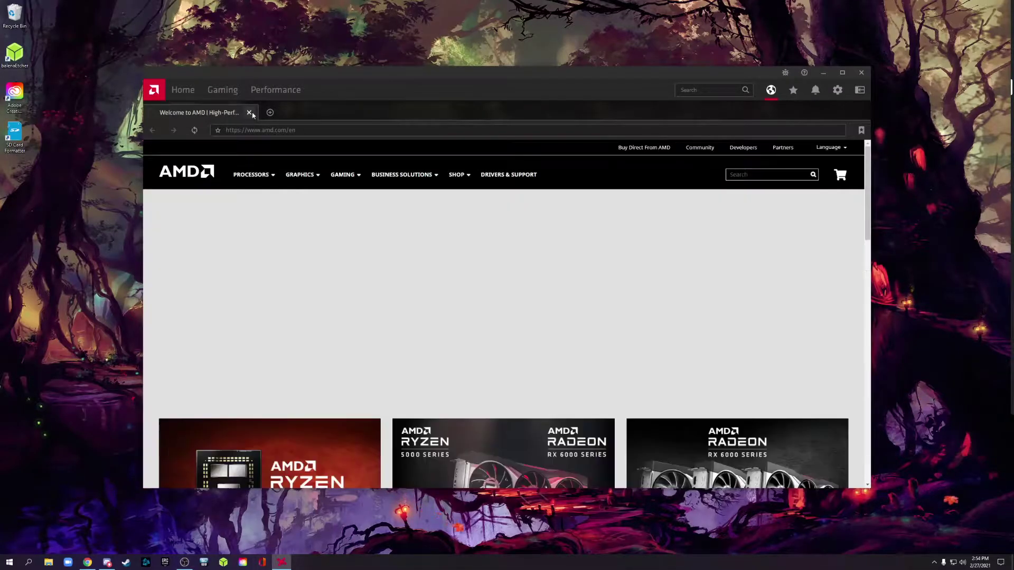
click(248, 113)
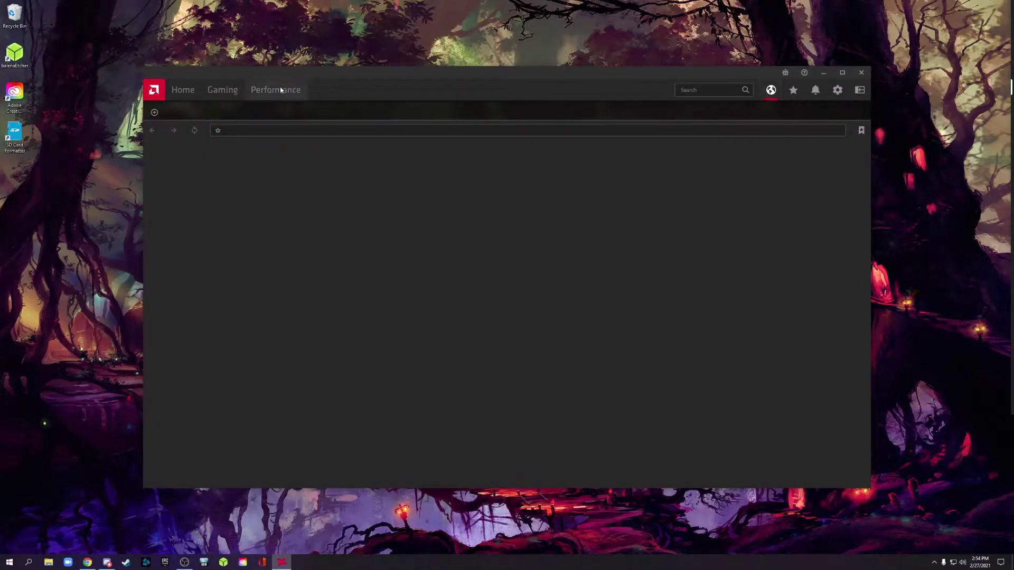
click(254, 94)
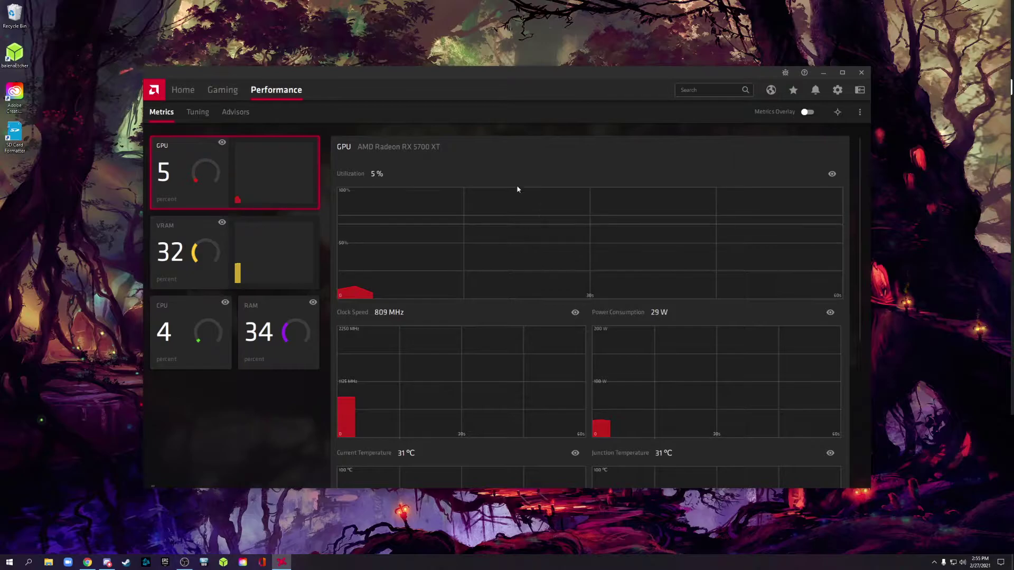
scroll(477, 314, down, 2)
scroll(476, 315, down, 3)
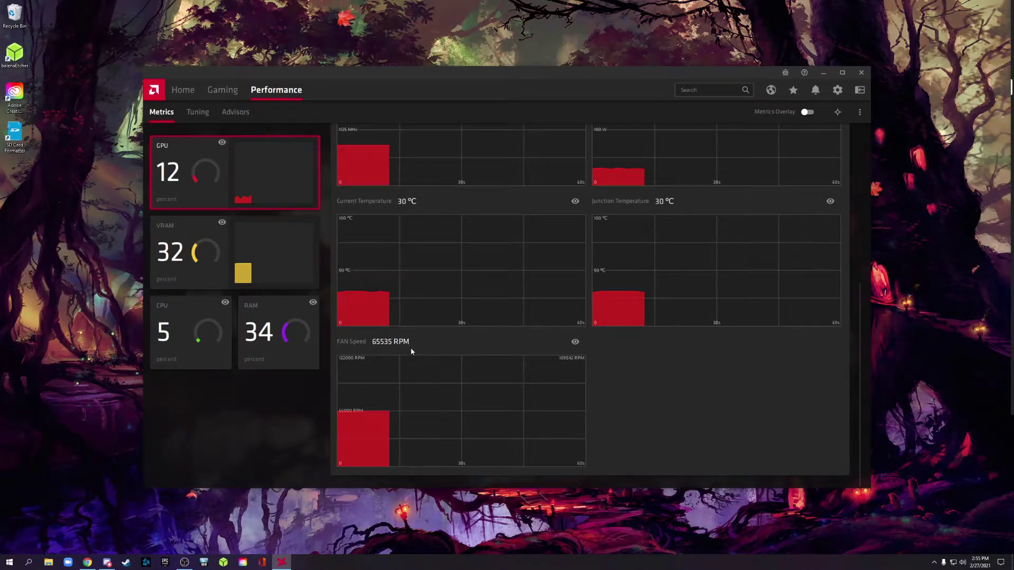
scroll(612, 379, up, 2)
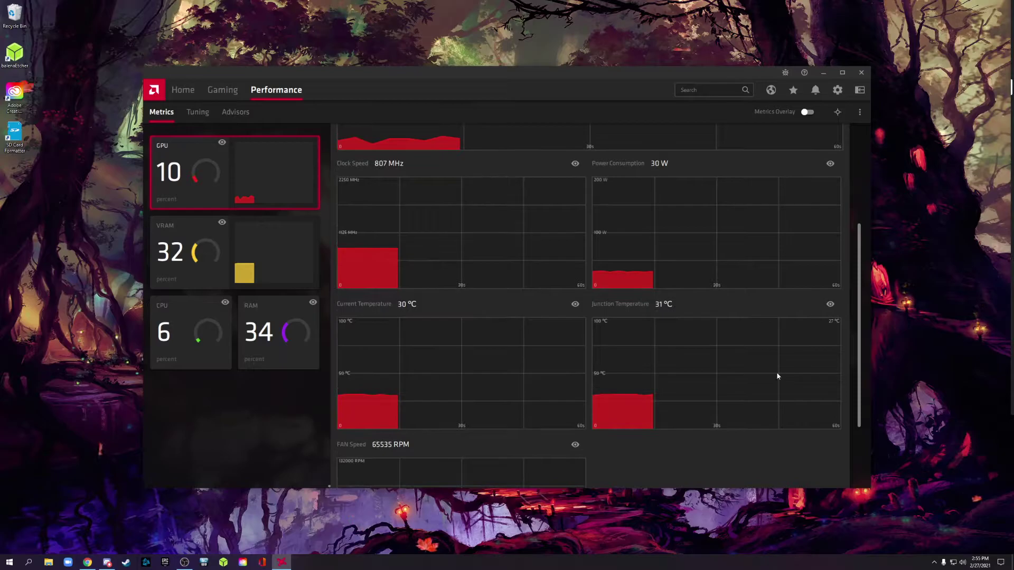
scroll(607, 357, up, 2)
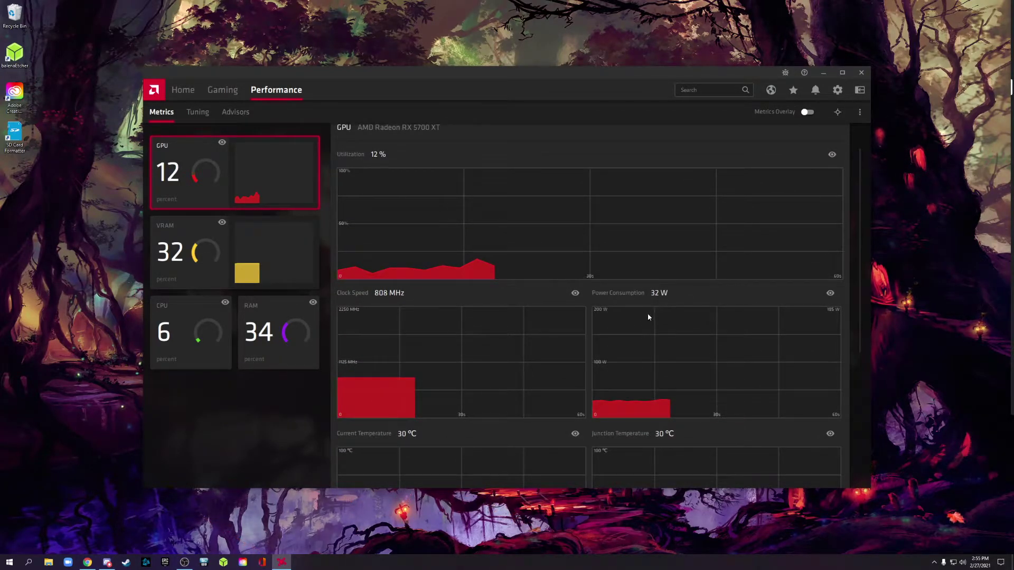
scroll(512, 258, up, 1)
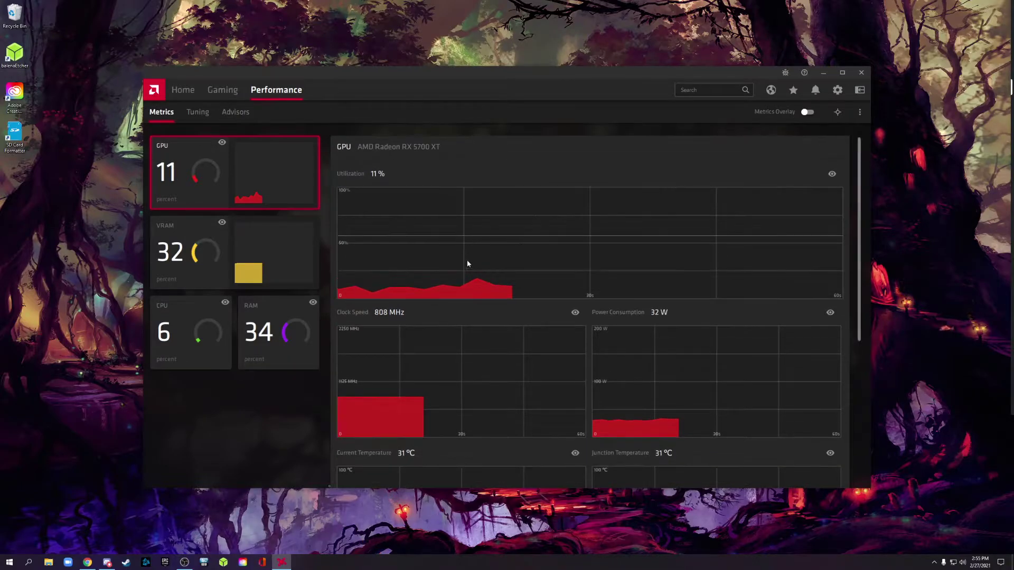
scroll(510, 339, down, 3)
scroll(612, 343, up, 3)
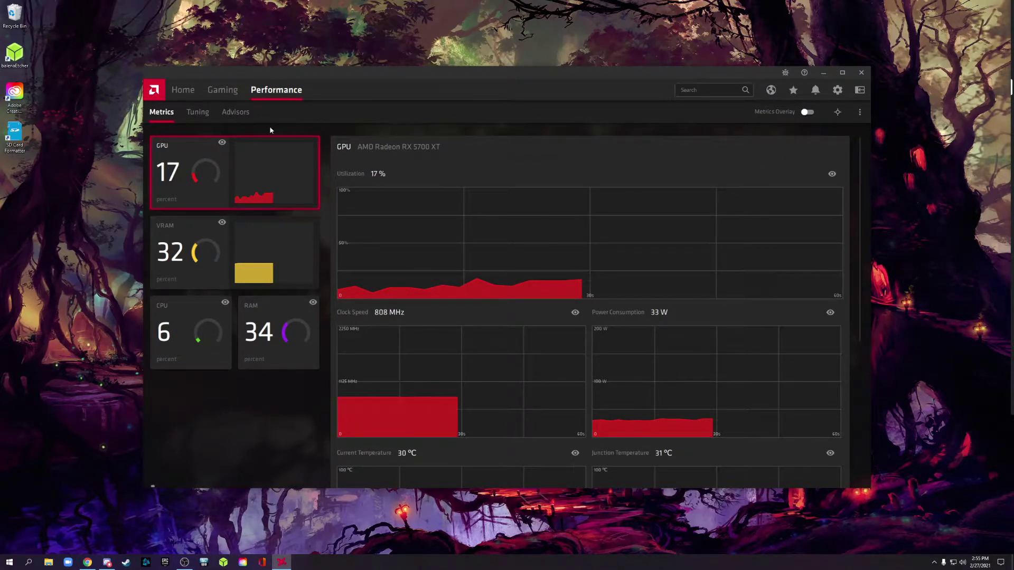
Show the RX 5700 XT Tuning page, currently on Automatic control with Default tuning.
click(198, 114)
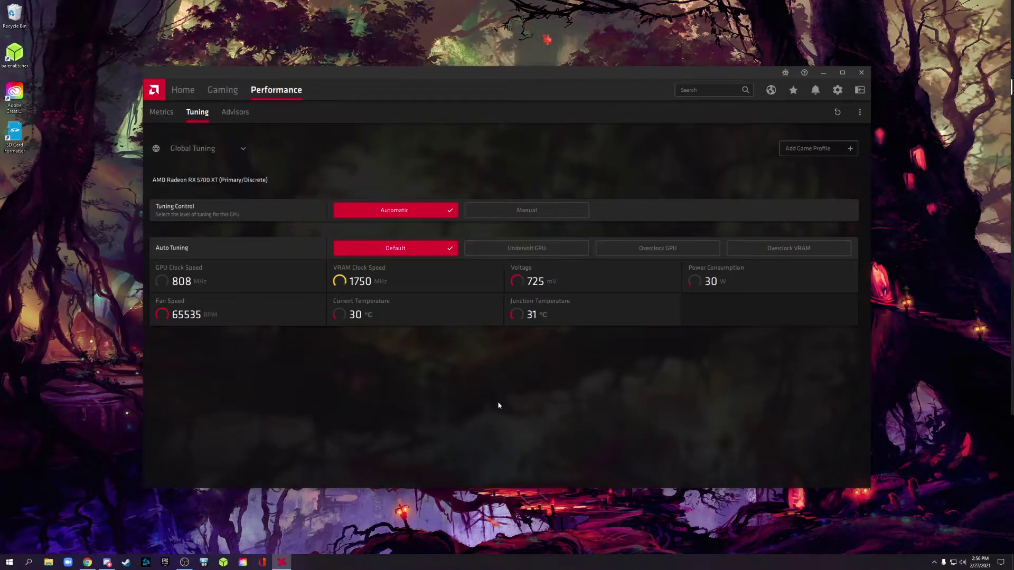
Run the automatic Undervolt GPU tuning and accept its 1150 mV result.
click(523, 248)
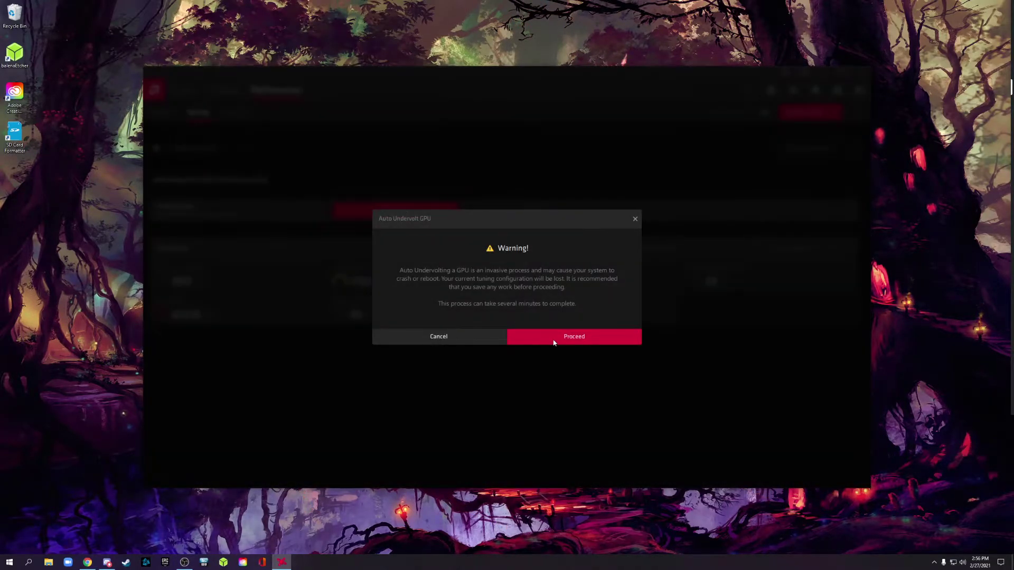
click(553, 339)
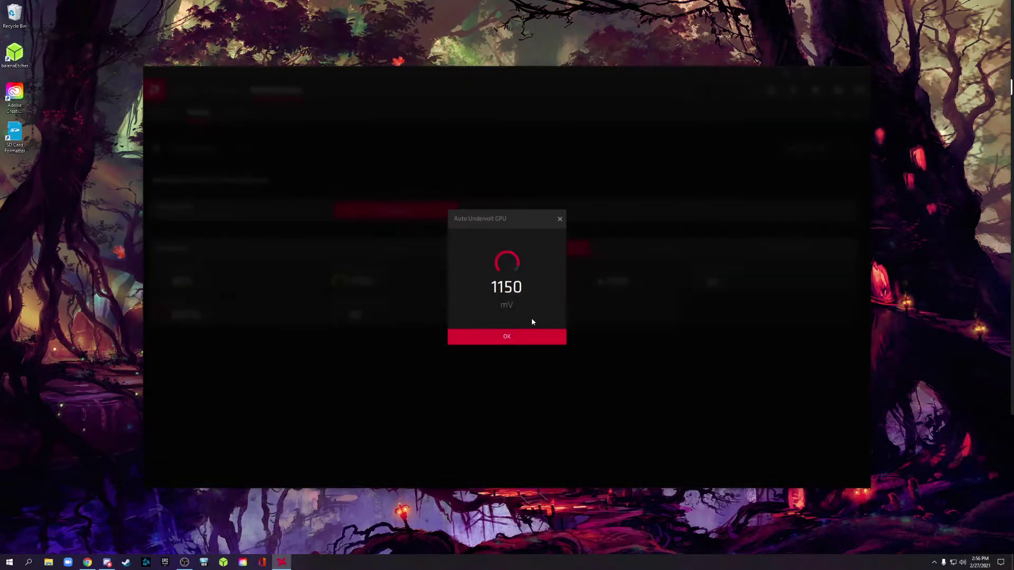
click(526, 338)
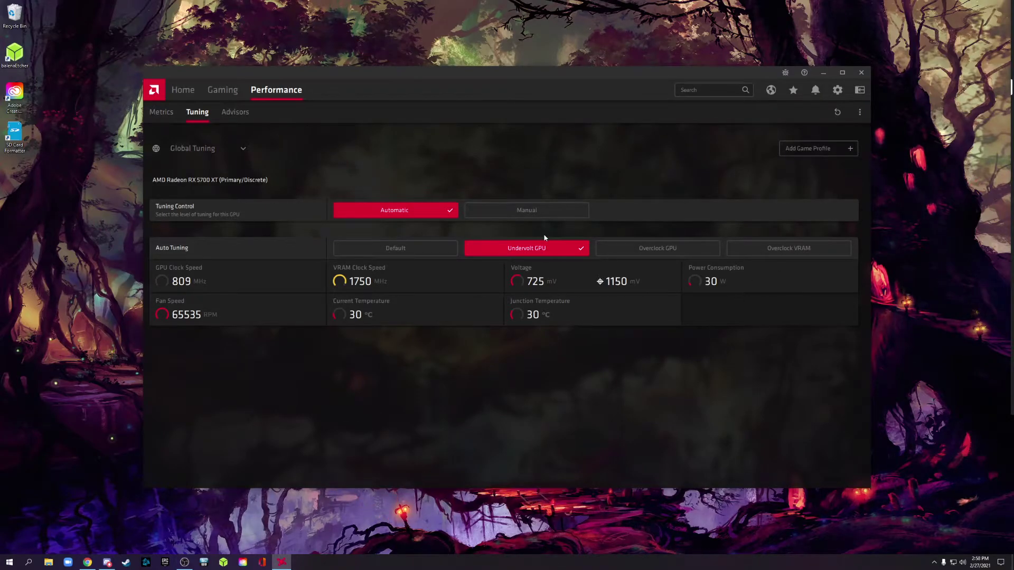
Return auto tuning to Default and confirm resetting all tuning settings.
click(457, 249)
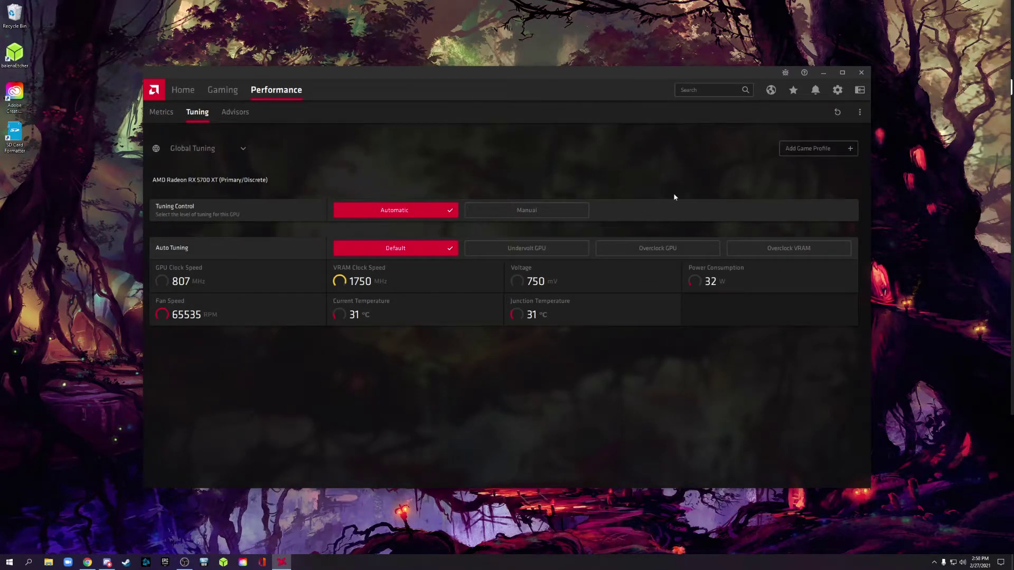
click(836, 112)
click(587, 339)
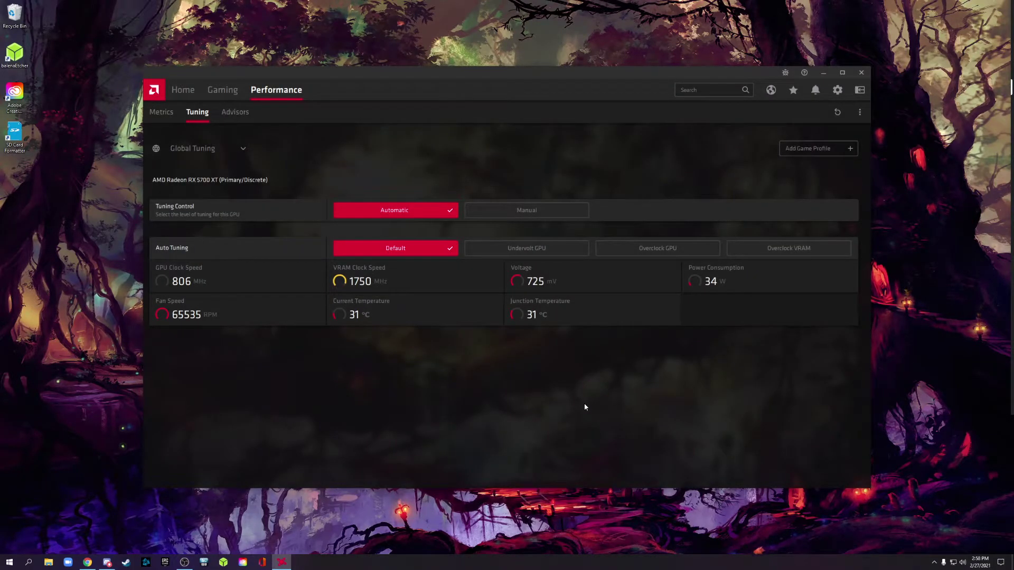
Set Tuning Control to Manual, revealing the GPU, VRAM, Fan and Power Tuning sections.
click(541, 208)
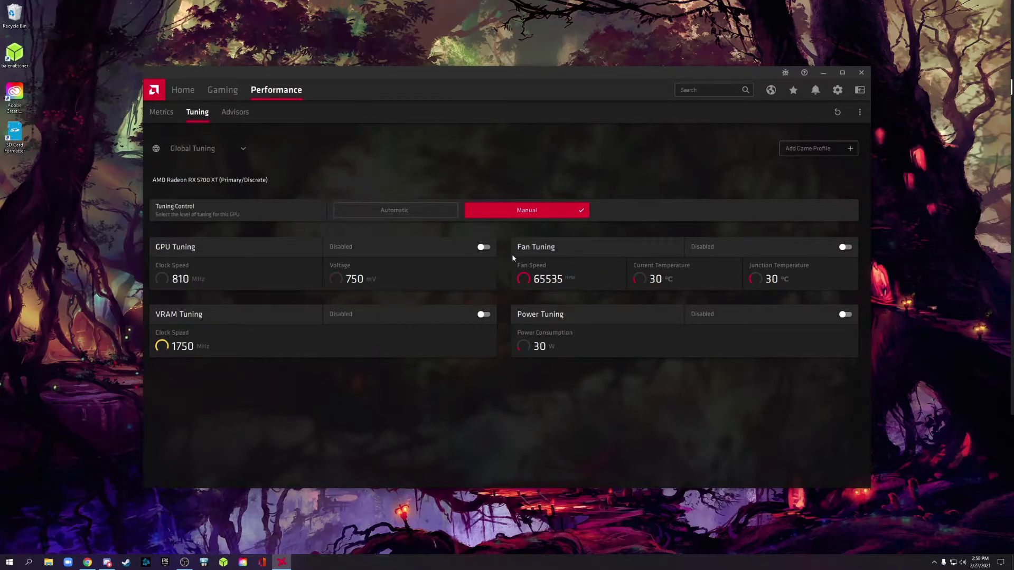
Enable GPU Tuning and Advanced Control, then expand Fine Tuning Controls showing P3 at 2054 MHz, 1200 mV.
click(484, 247)
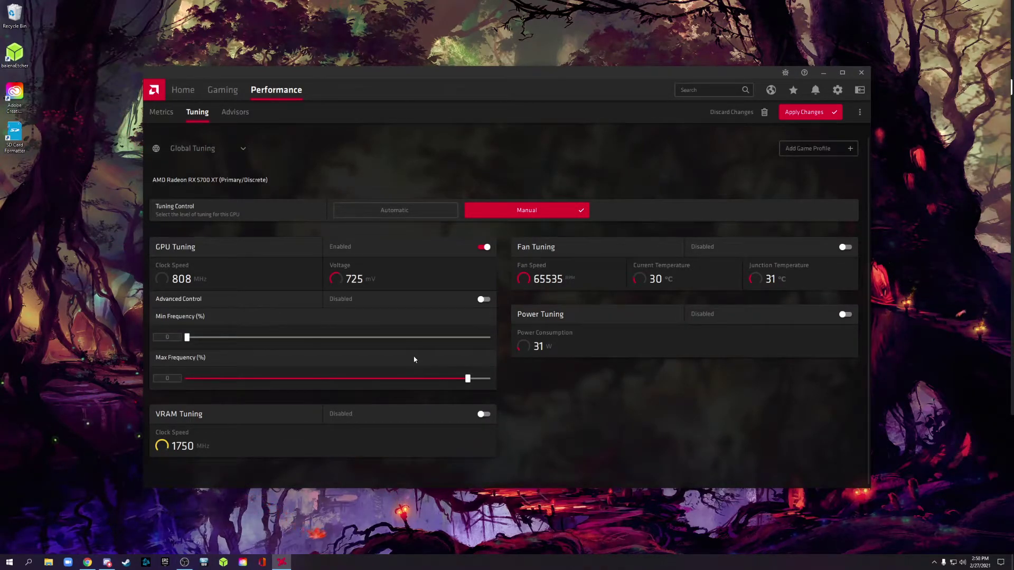
click(483, 299)
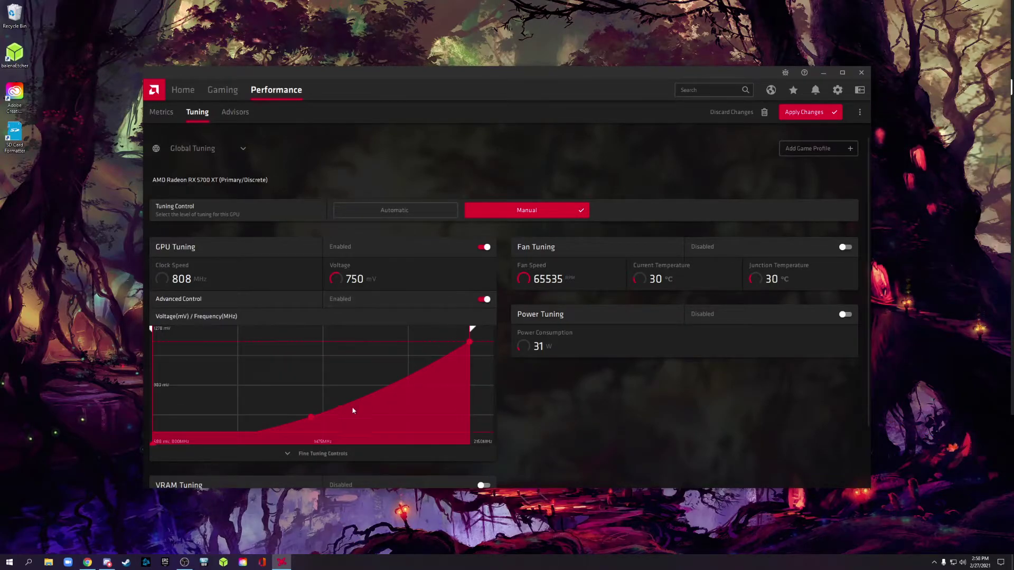
scroll(474, 366, down, 2)
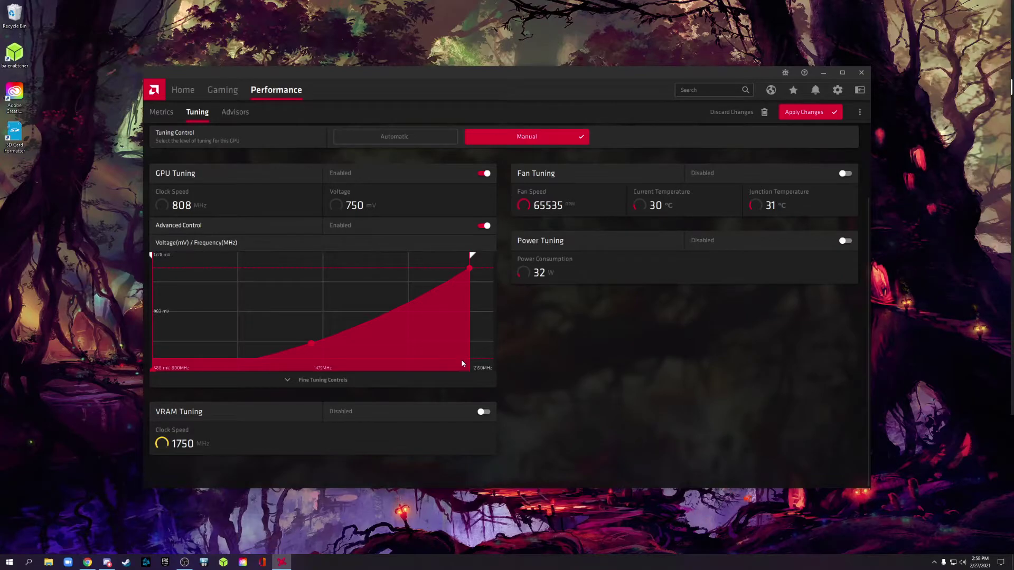
click(359, 382)
Set the P3 voltage to 1099 mV and apply the change.
scroll(379, 388, down, 1)
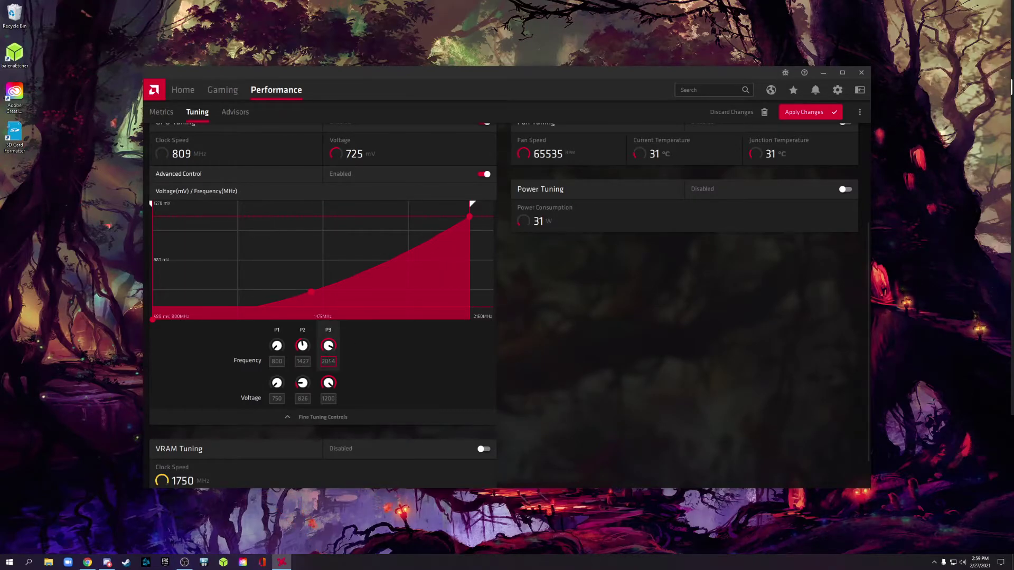
click(328, 399)
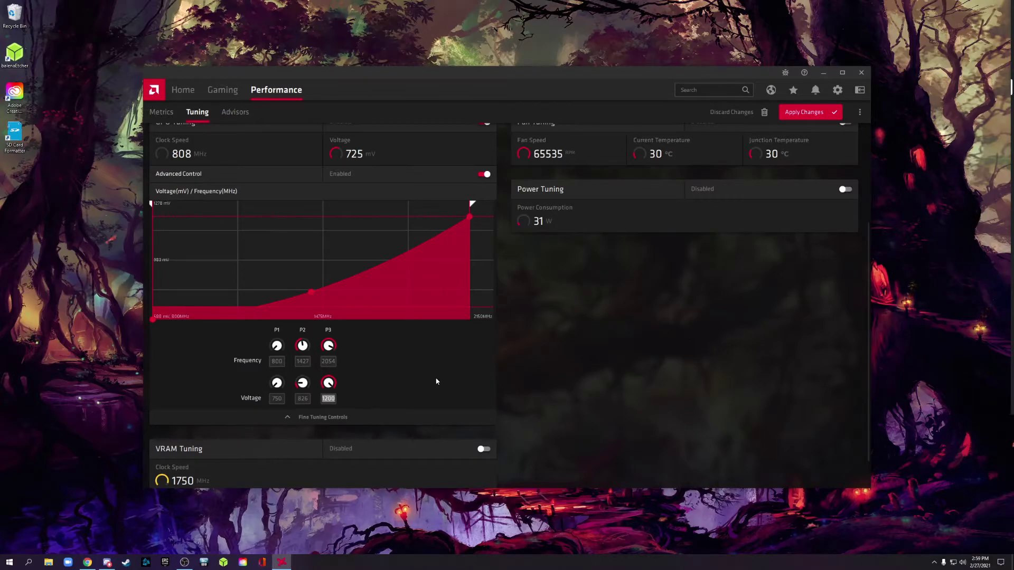
text(1099)
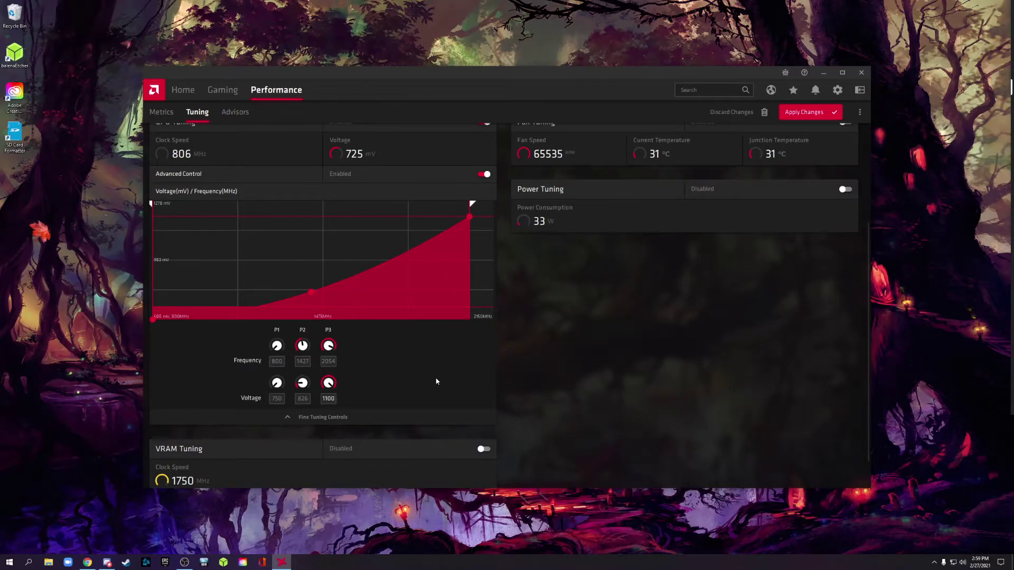
key(Return)
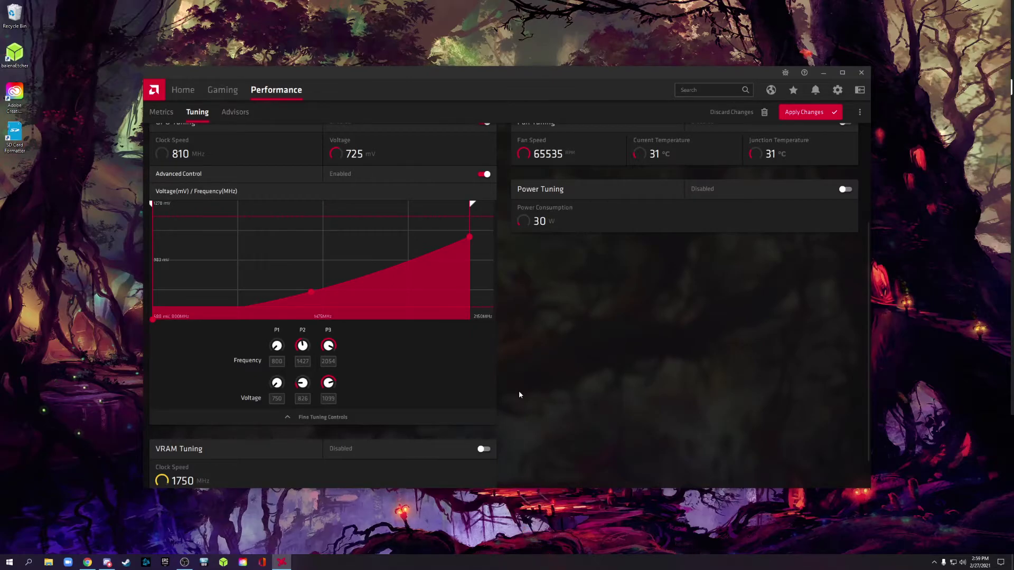
click(810, 113)
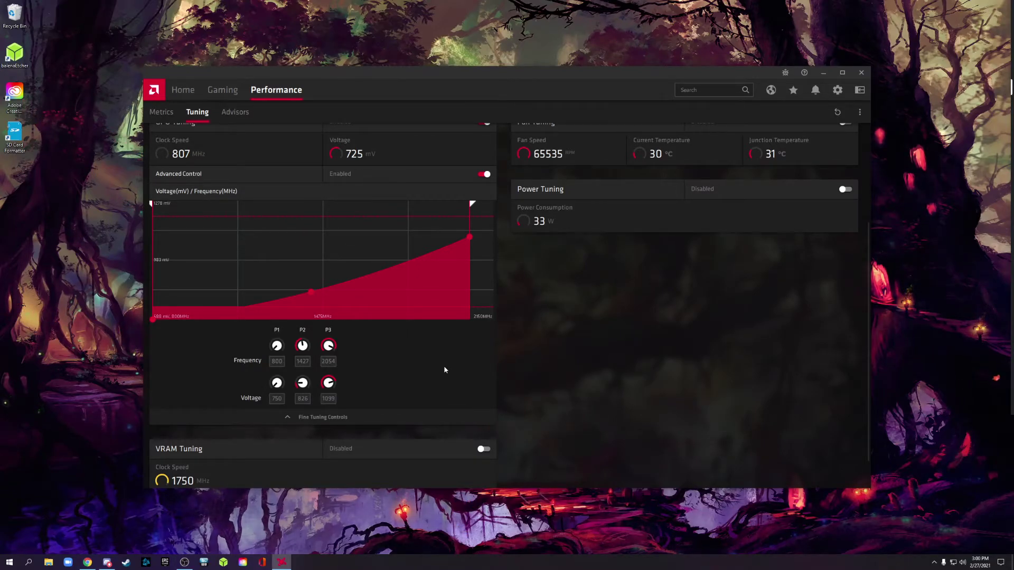
Change the P3 voltage to 1115 mV, then to 1125 mV, without applying.
click(328, 398)
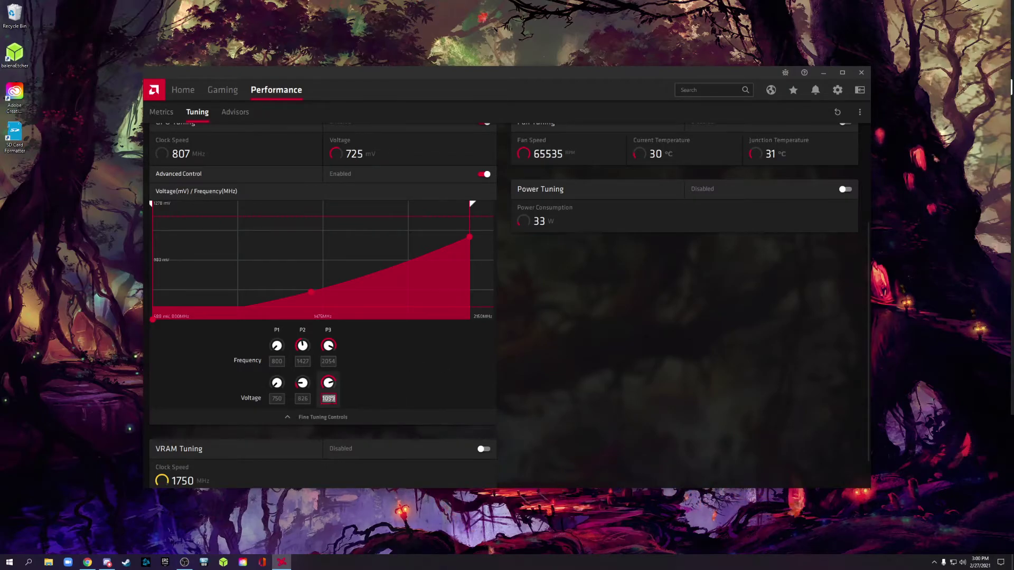
text(11)
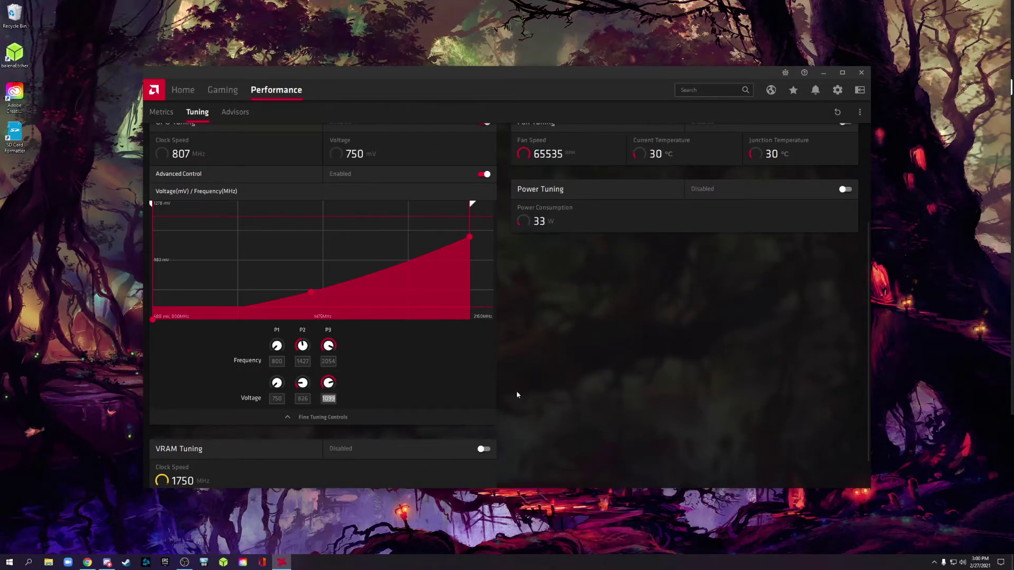
text(15)
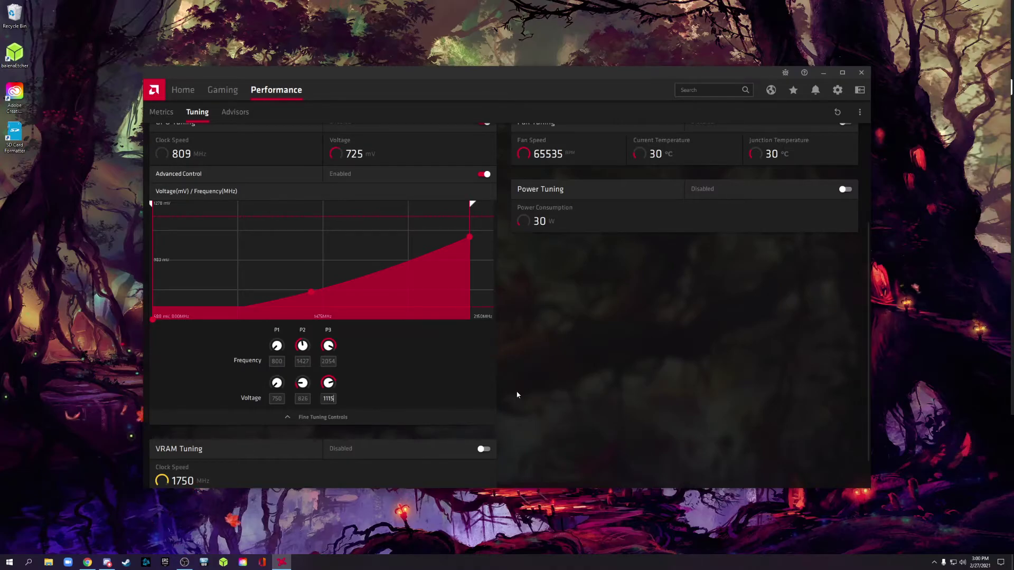
key(Return)
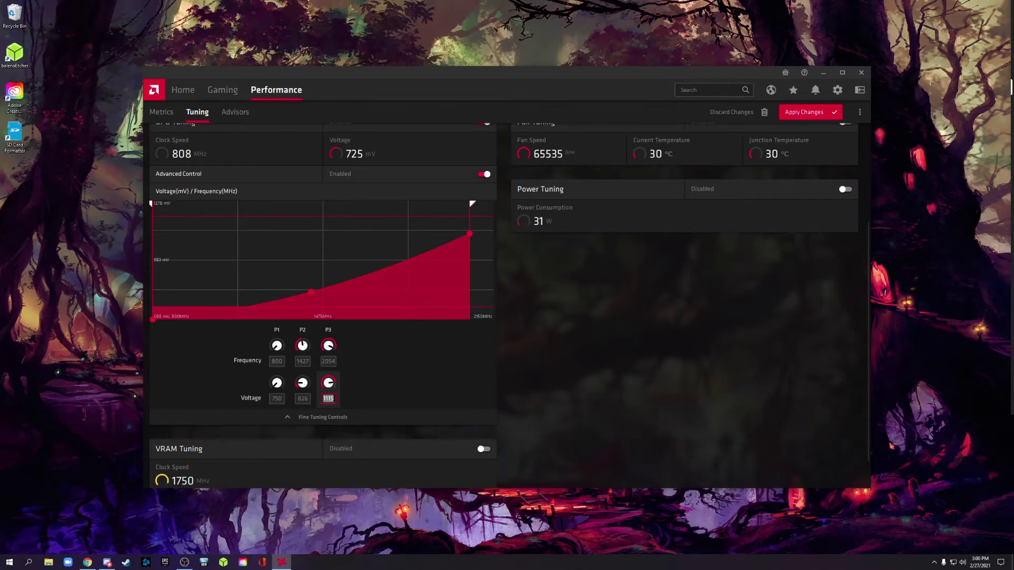
text(5)
key(Return)
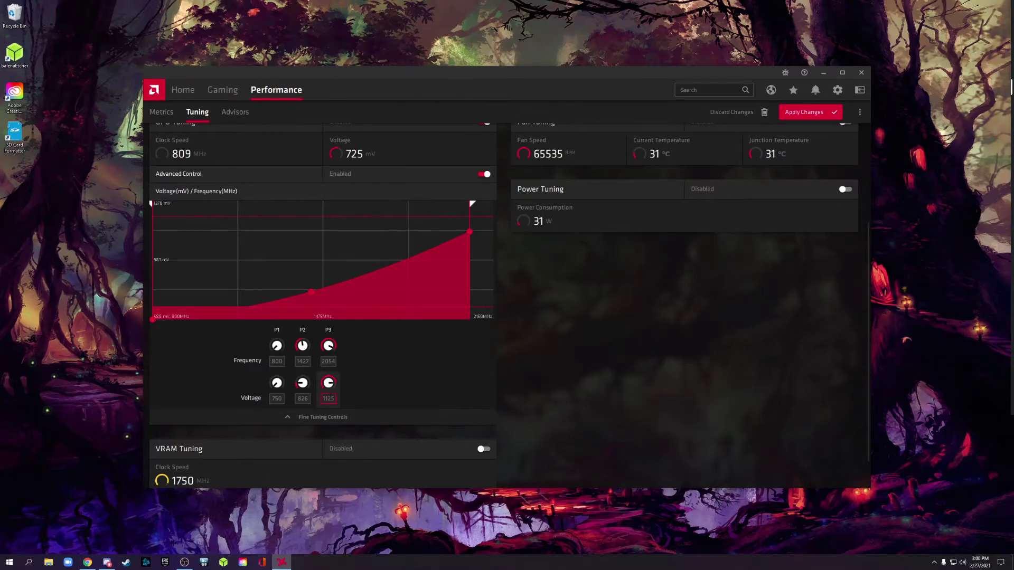
click(431, 412)
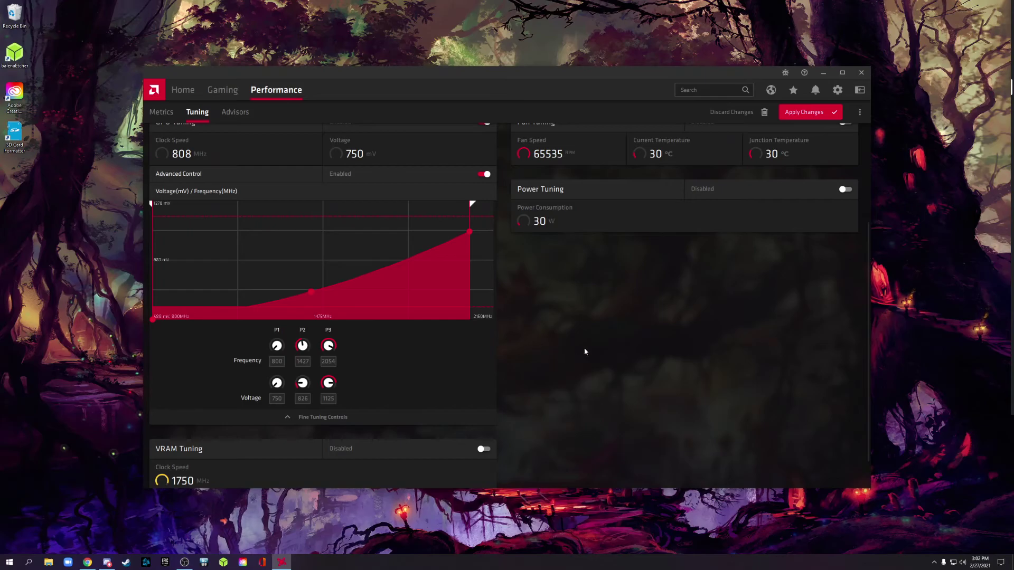
scroll(586, 365, up, 3)
scroll(591, 403, down, 4)
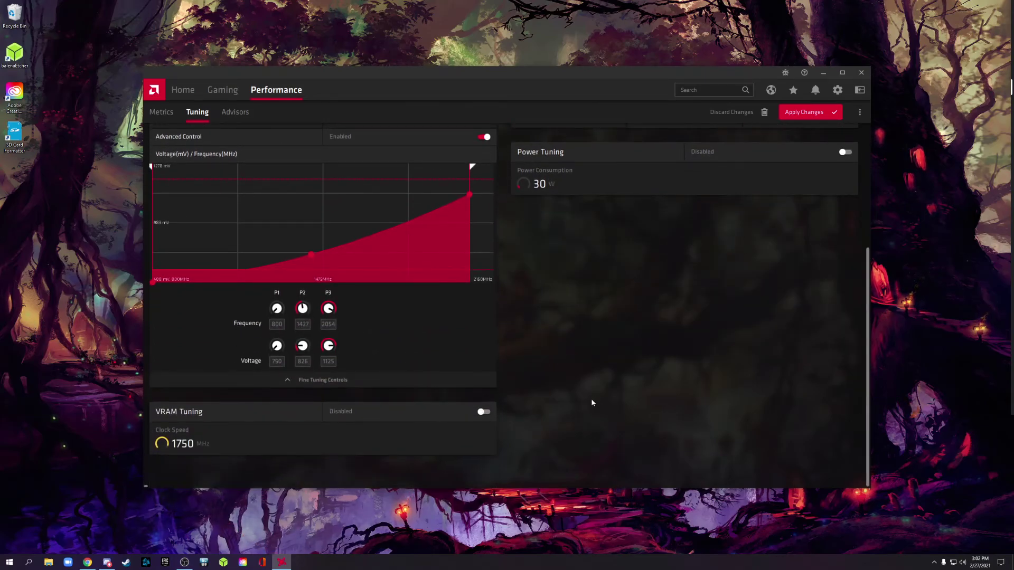